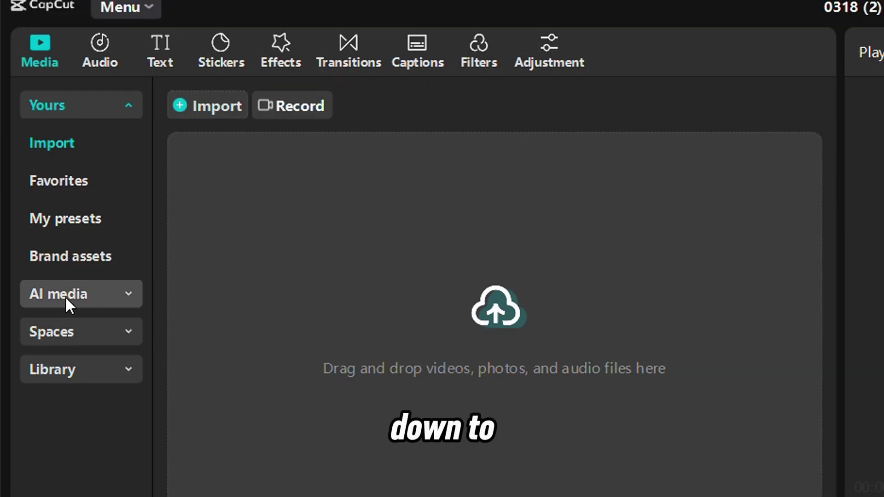
- In the AI image generator, load de.png from the youtube folder as the reference image
{"action": "left_click", "coordinate": [32, 167]}
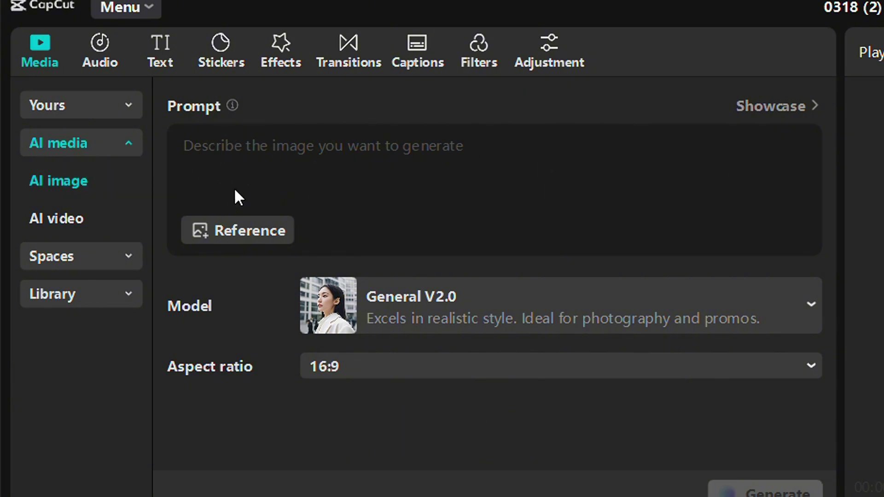
{"action": "left_click", "coordinate": [223, 233]}
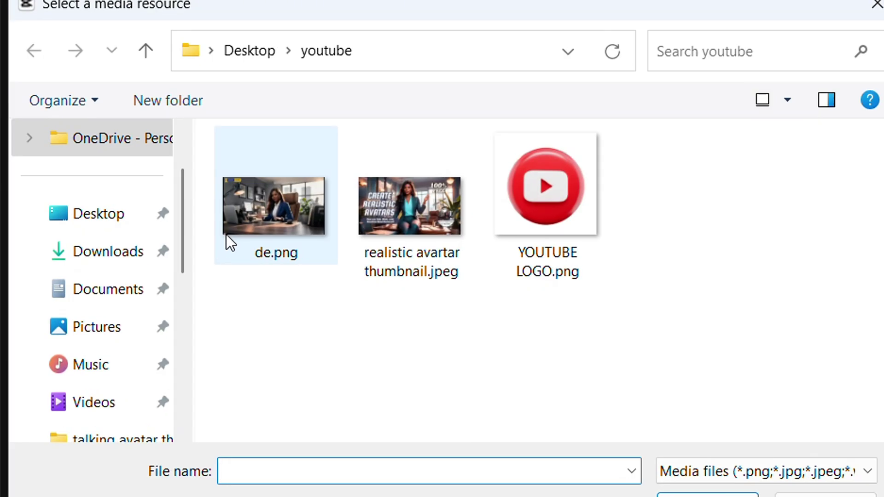
{"action": "left_click", "coordinate": [258, 204]}
{"action": "double_click", "coordinate": [259, 204]}
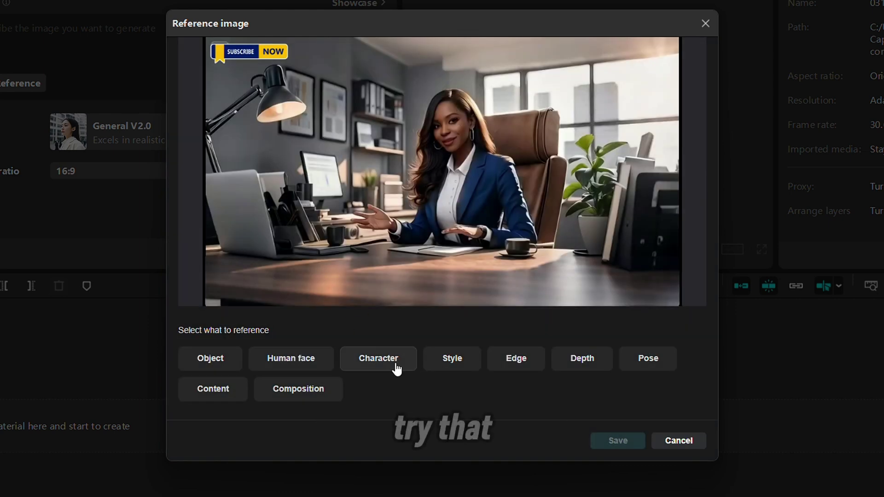
- Set the reference type to Character
{"action": "mouse_move", "coordinate": [397, 366]}
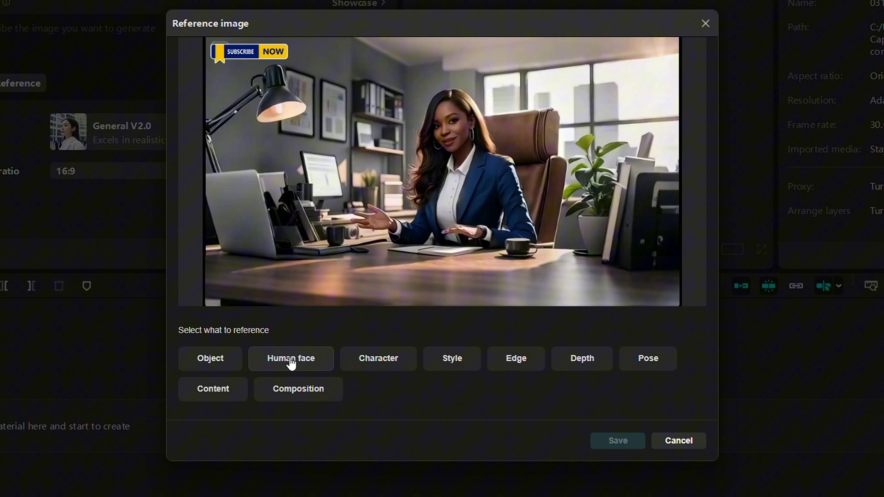
{"action": "mouse_move", "coordinate": [294, 364]}
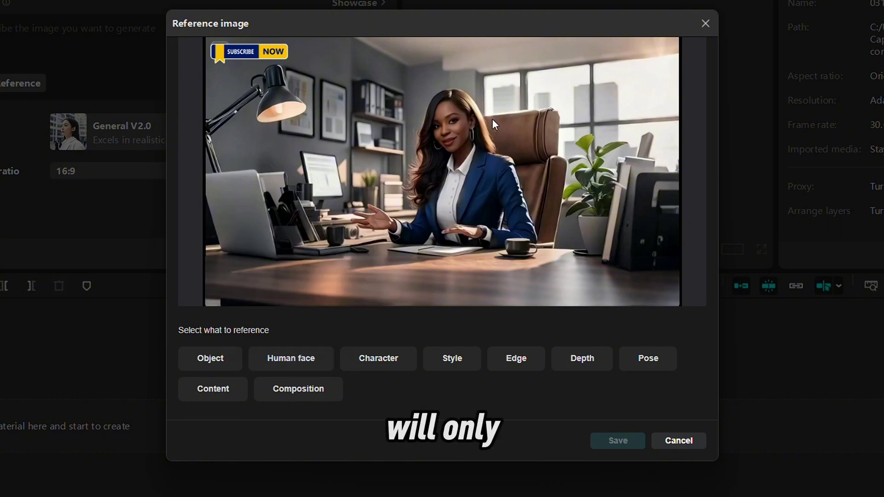
{"action": "left_click", "coordinate": [385, 358]}
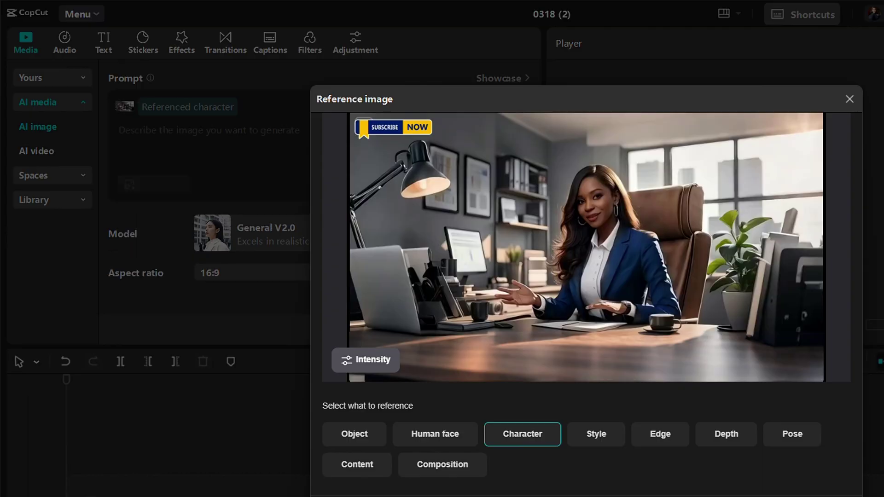
- Save the character reference and enter the prompt 'let the character be in a classroom teaching students'
{"action": "left_click", "coordinate": [617, 440]}
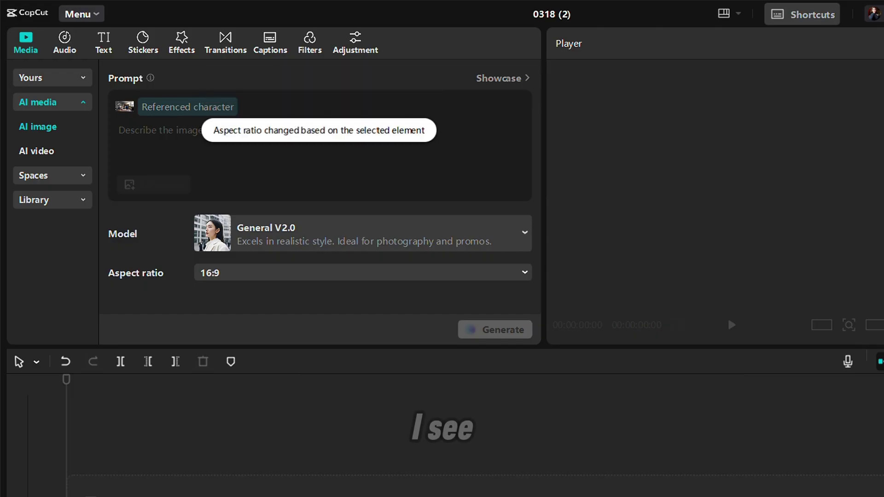
{"action": "left_click", "coordinate": [159, 133]}
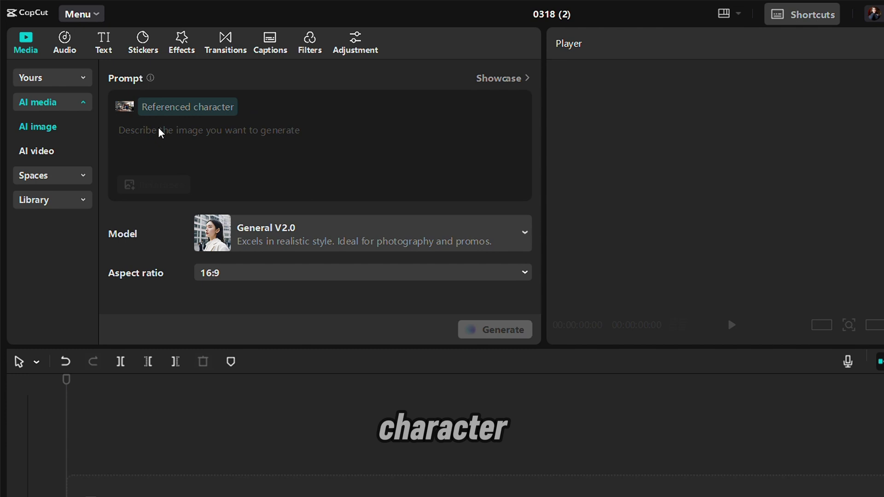
{"action": "type", "text": "Iet "}
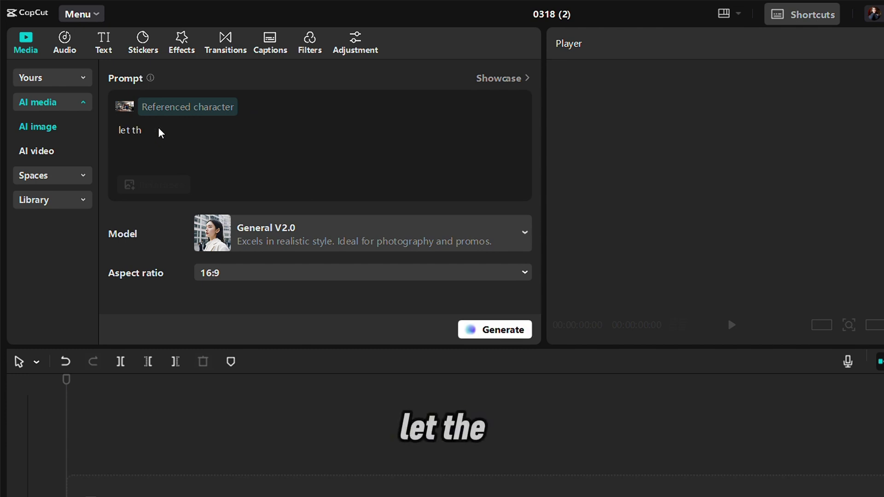
{"action": "type", "text": "the characte"}
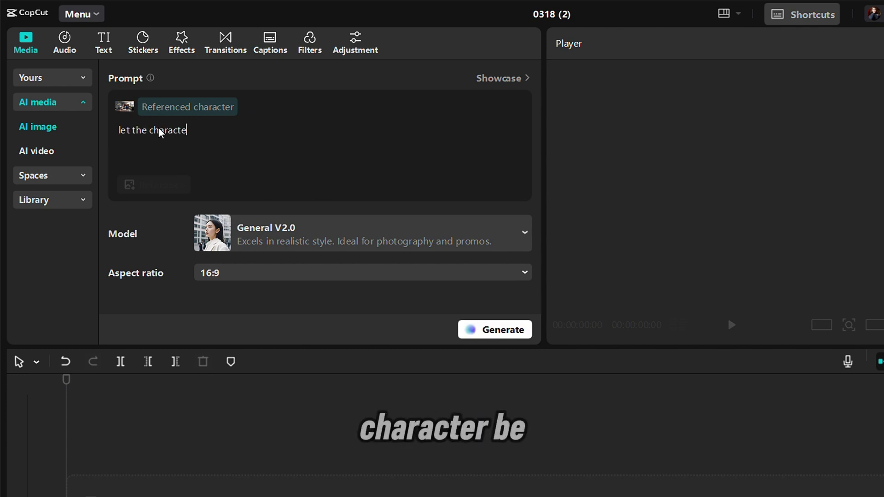
{"action": "type", "text": "r be in a clas"}
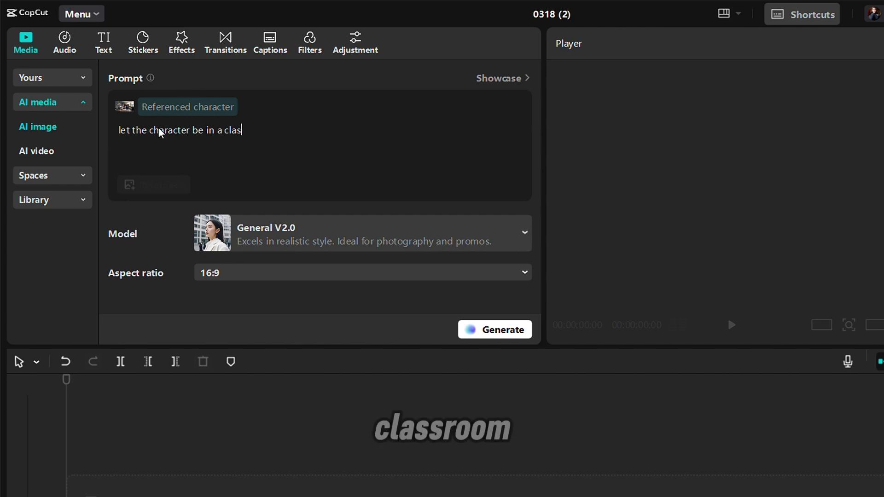
{"action": "type", "text": "sroom teac"}
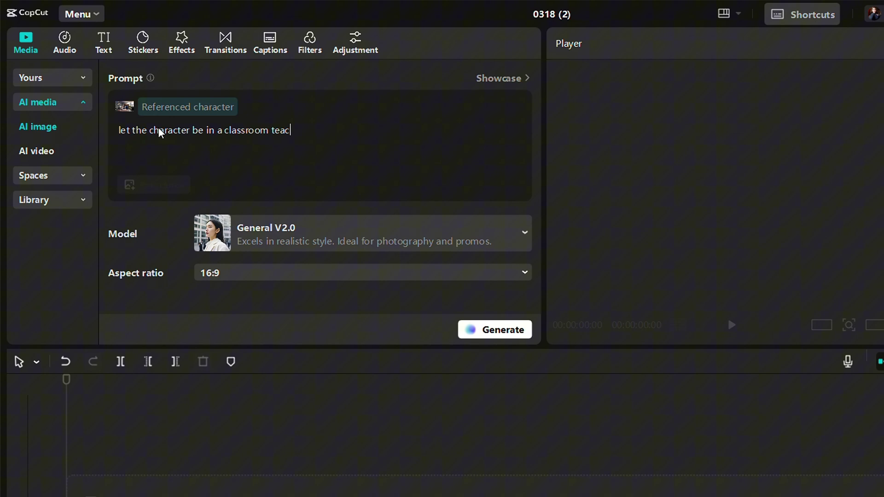
{"action": "type", "text": "hing students."}
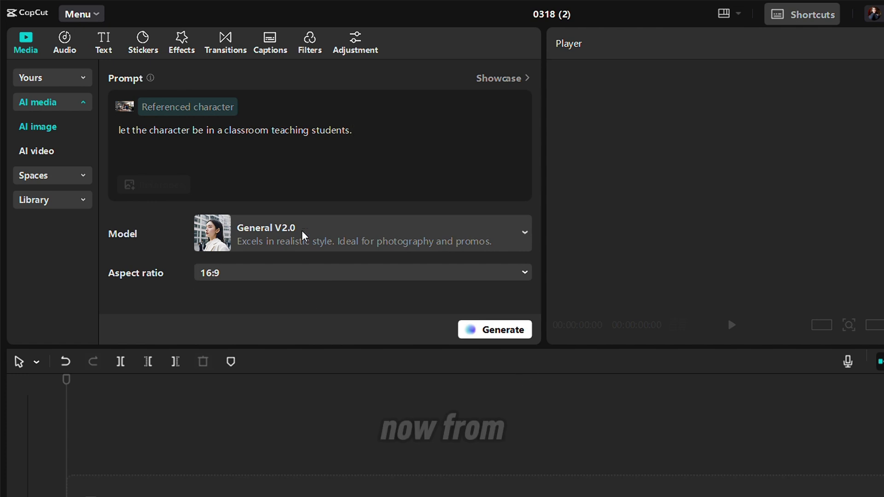
- Keep model General V2.0 and aspect ratio 16:9, then generate the classroom image
{"action": "left_click", "coordinate": [523, 238]}
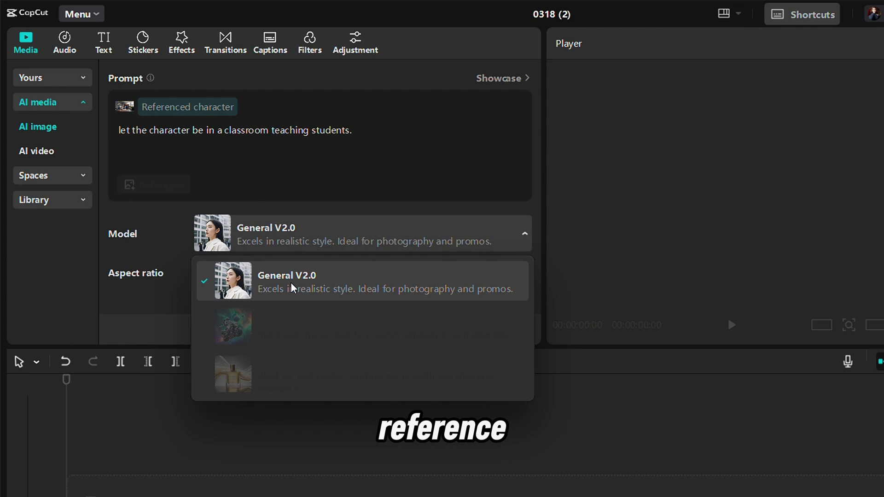
{"action": "left_click", "coordinate": [317, 286]}
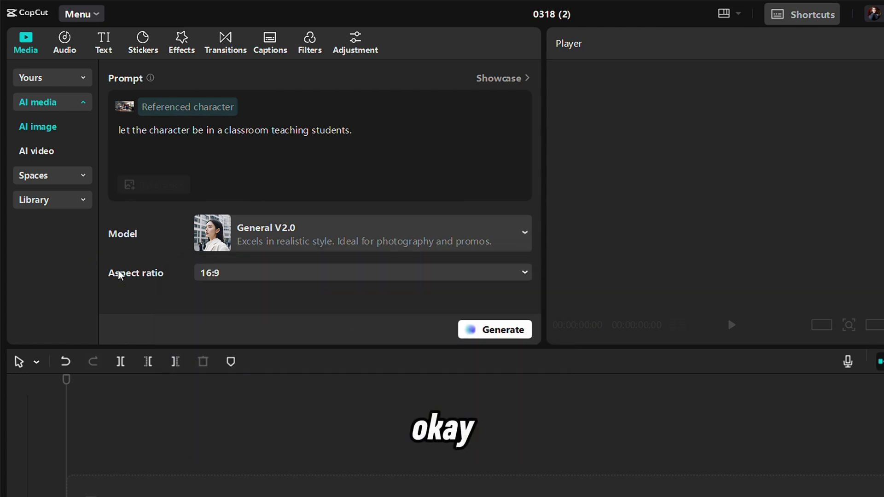
{"action": "left_click", "coordinate": [261, 278]}
{"action": "left_click", "coordinate": [364, 276]}
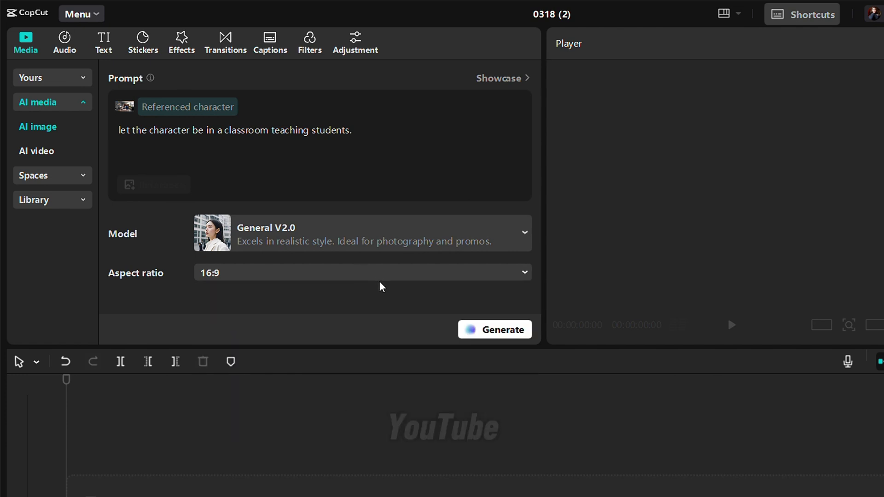
{"action": "left_click", "coordinate": [491, 332]}
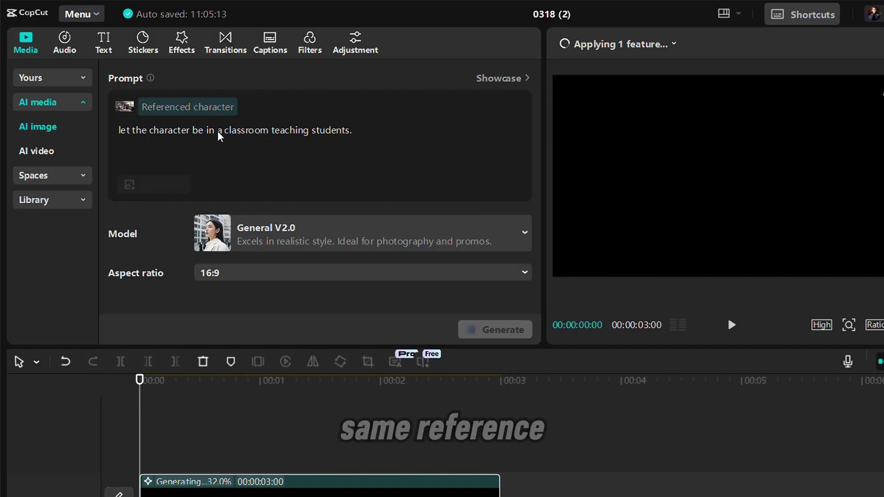
- Replace the old prompt with 'sitting in a cofee'
{"action": "left_click", "coordinate": [335, 149]}
{"action": "key", "text": "ctrl+a"}
{"action": "key", "text": "BackSpace"}
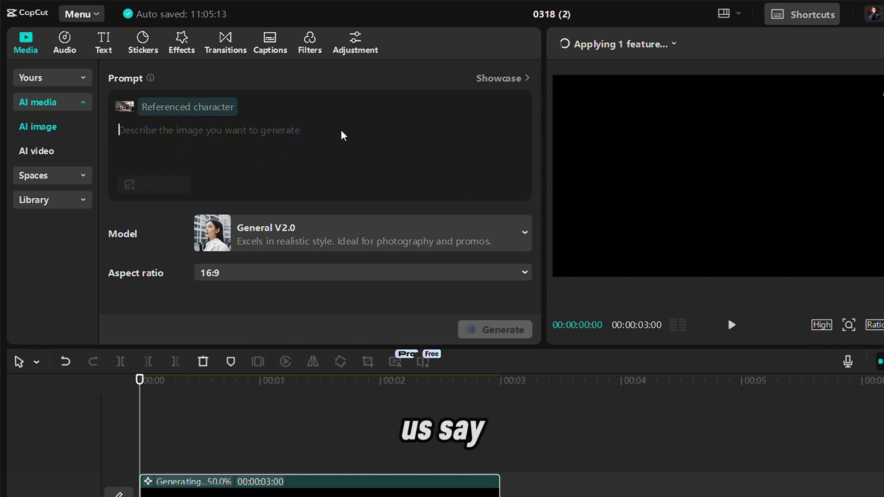
{"action": "type", "text": "sitting in a cofee shop"}
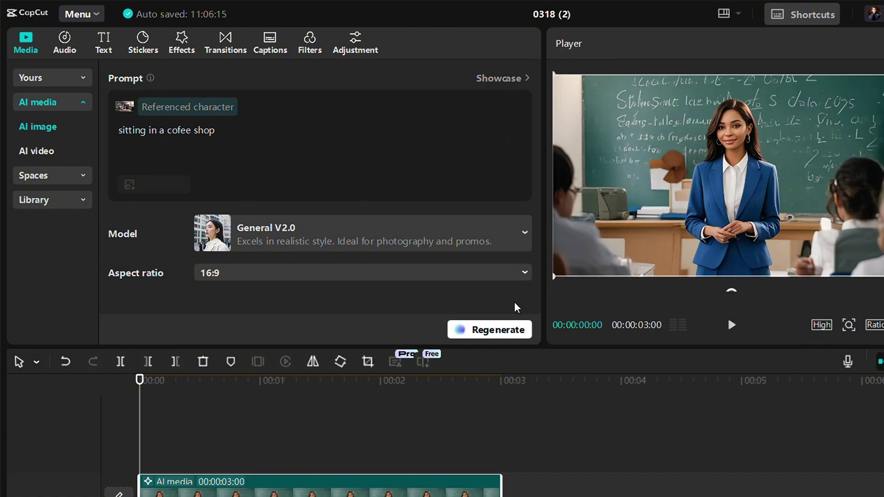
- Generate images from the coffee shop prompt and preview the classroom results
{"action": "left_click", "coordinate": [506, 330]}
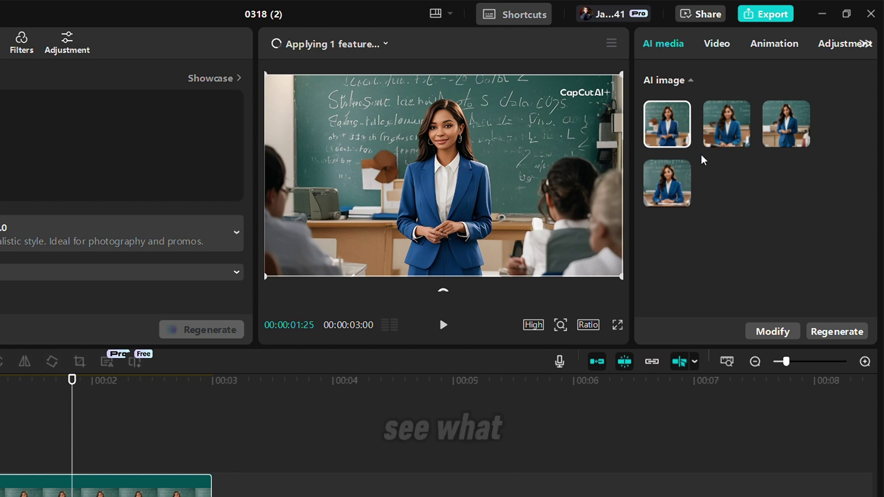
{"action": "left_click", "coordinate": [713, 130]}
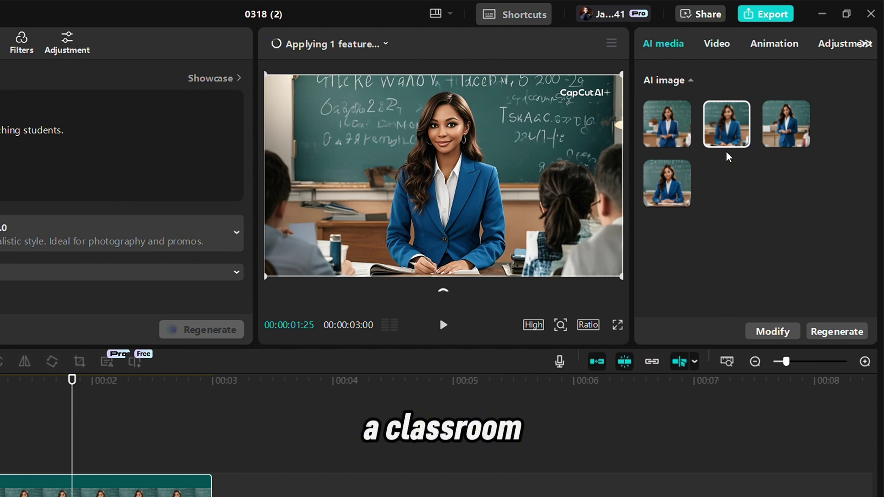
{"action": "left_click", "coordinate": [796, 134]}
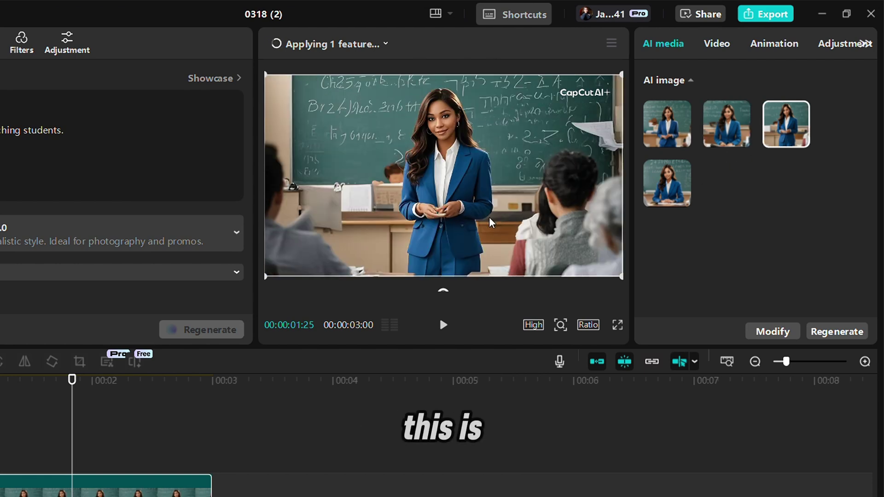
- Download the standing teacher image and bring up options for the seated classroom image
{"action": "left_click", "coordinate": [802, 140]}
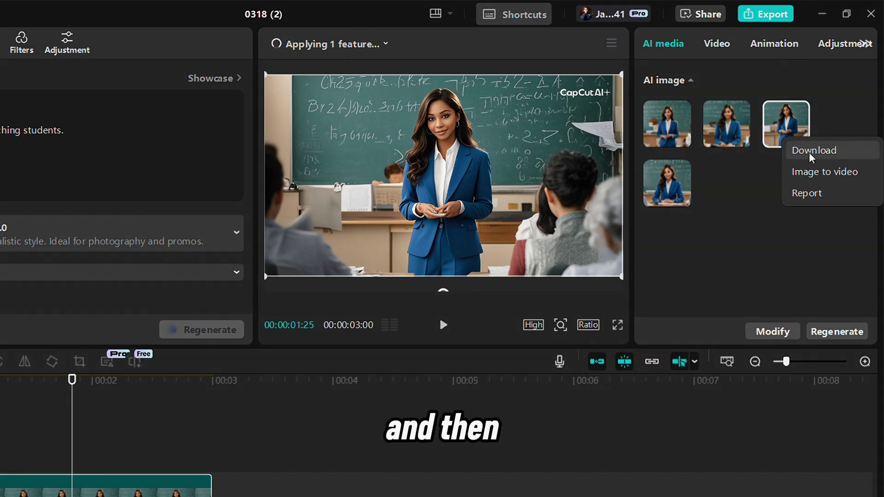
{"action": "left_click", "coordinate": [812, 152]}
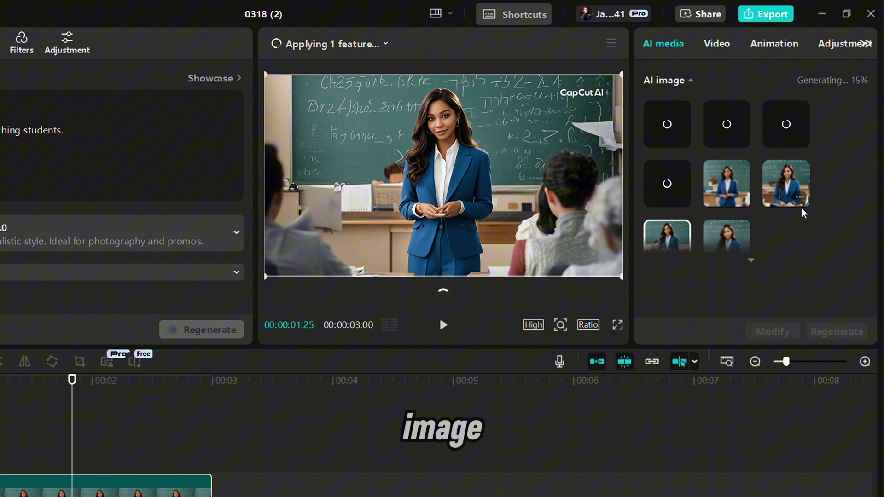
{"action": "left_click", "coordinate": [742, 228]}
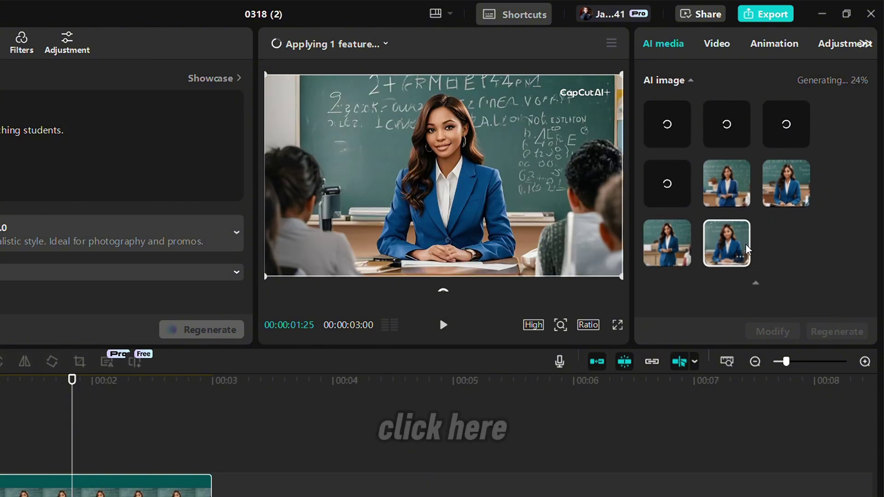
{"action": "right_click", "coordinate": [738, 257]}
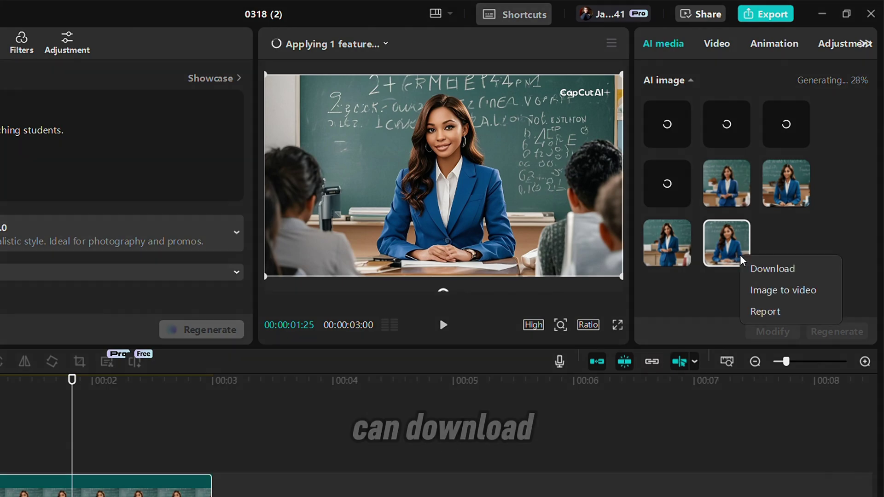
- Download the seated classroom image, preview the café images, and download the third café image
{"action": "left_click", "coordinate": [772, 269]}
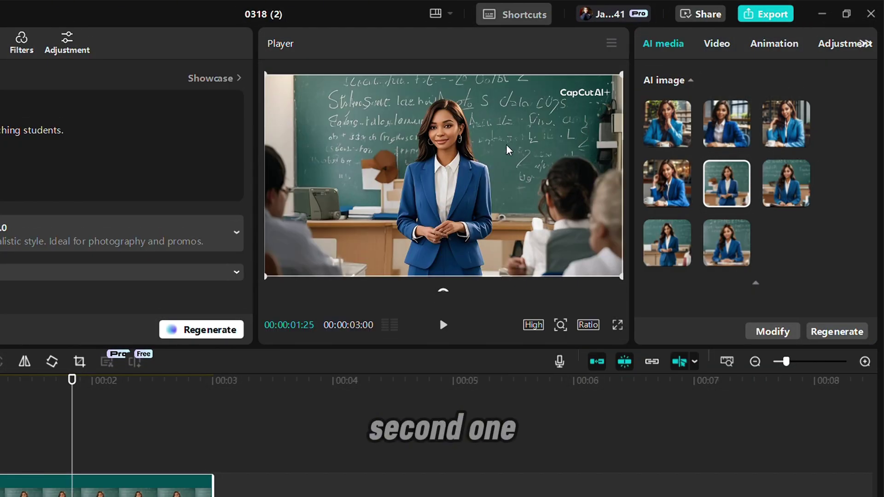
{"action": "left_click", "coordinate": [296, 388]}
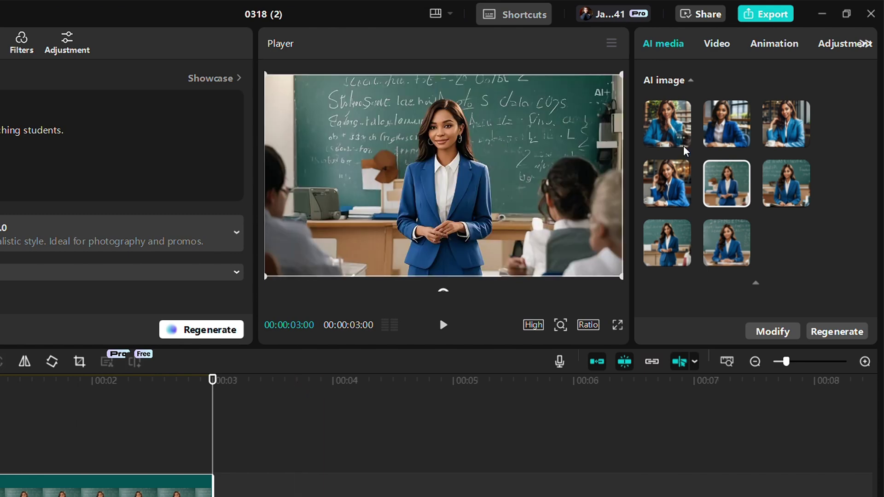
{"action": "left_click", "coordinate": [668, 121]}
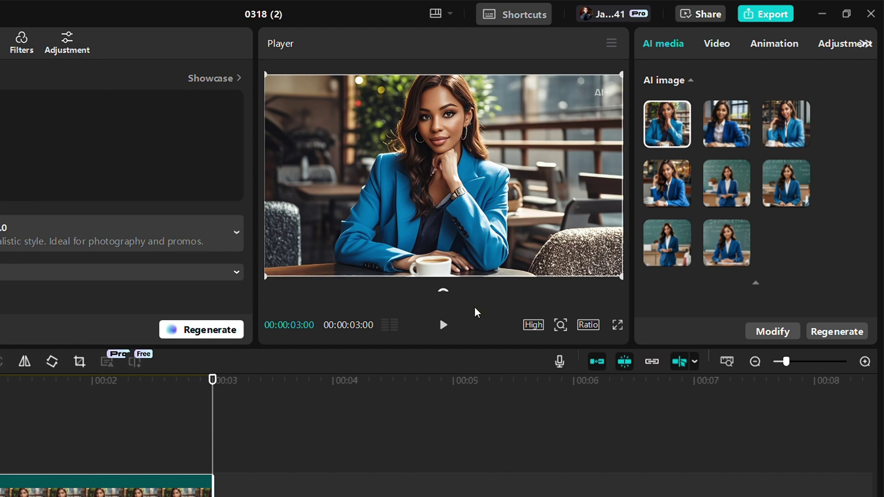
{"action": "left_click", "coordinate": [727, 124]}
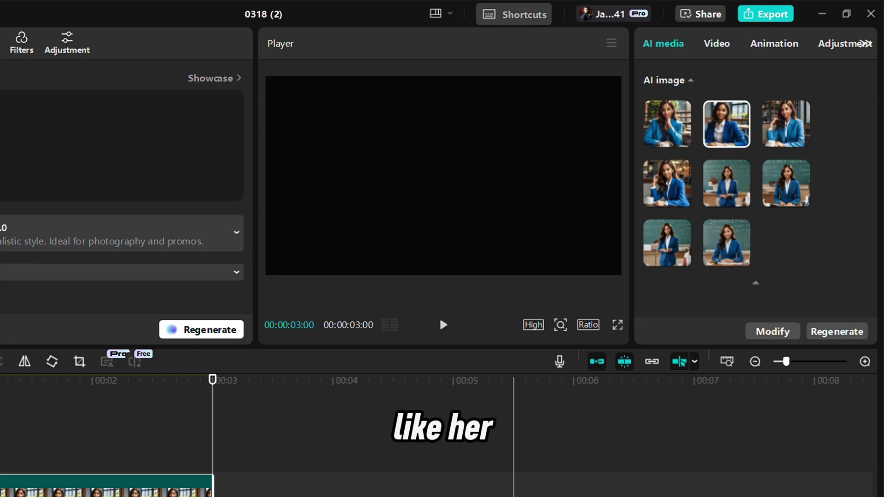
{"action": "left_click", "coordinate": [794, 123]}
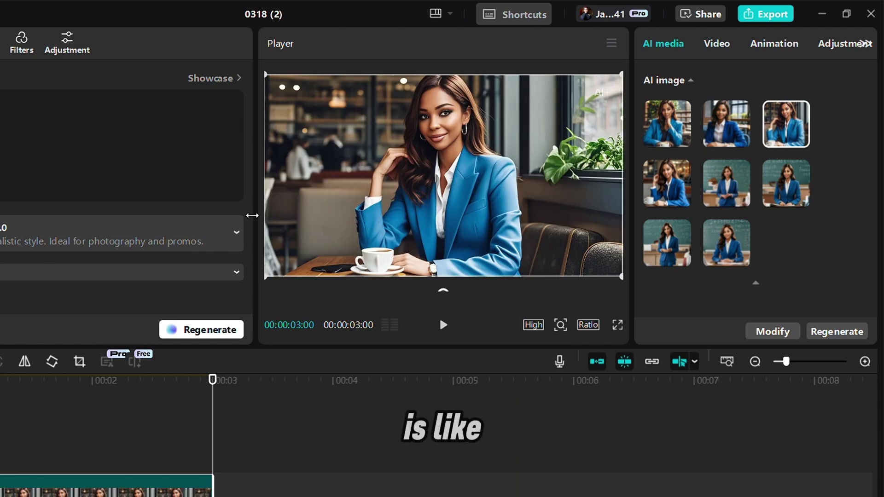
{"action": "right_click", "coordinate": [796, 141]}
{"action": "left_click", "coordinate": [803, 154]}
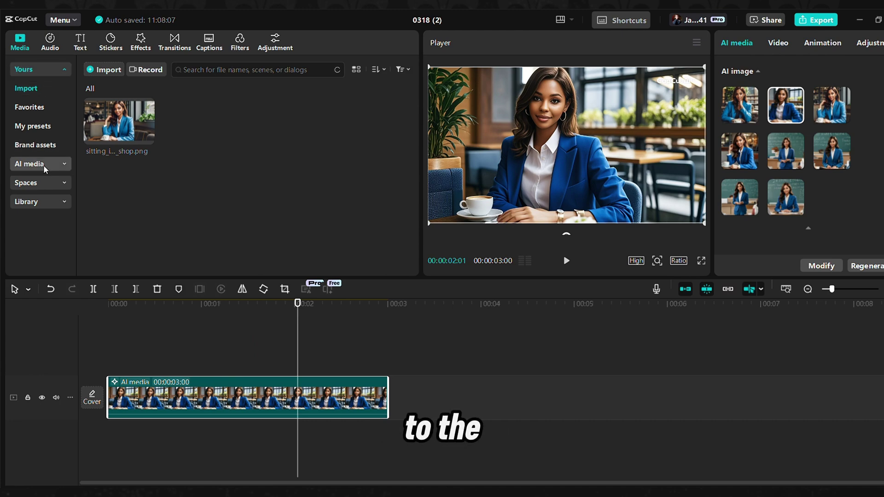
- Switch AI media to Image to video and pick the café PNG to animate
{"action": "left_click", "coordinate": [43, 166]}
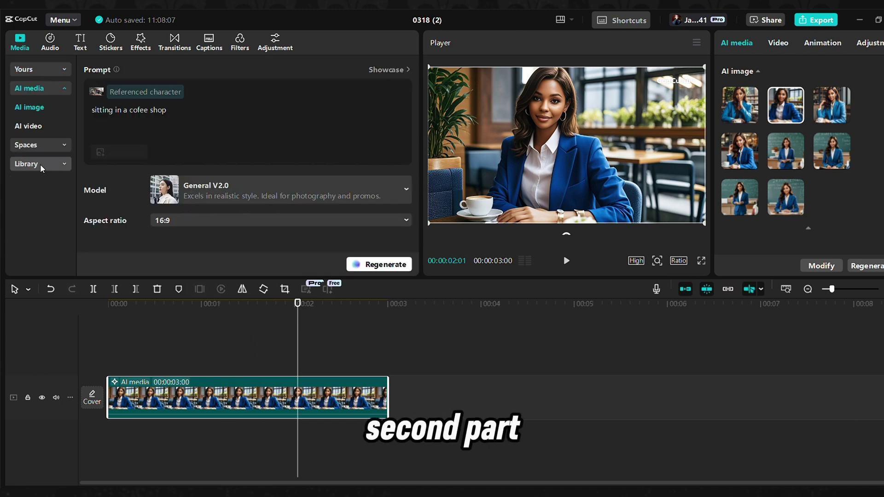
{"action": "left_click", "coordinate": [39, 134]}
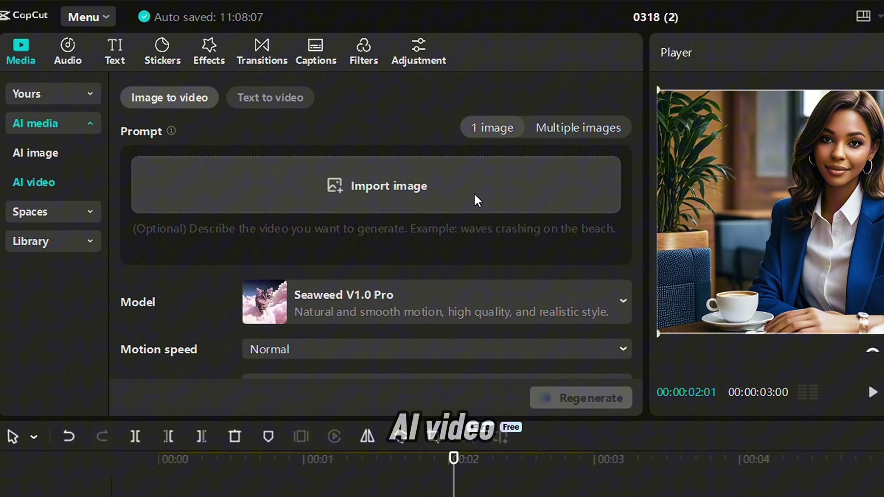
{"action": "left_click", "coordinate": [393, 194]}
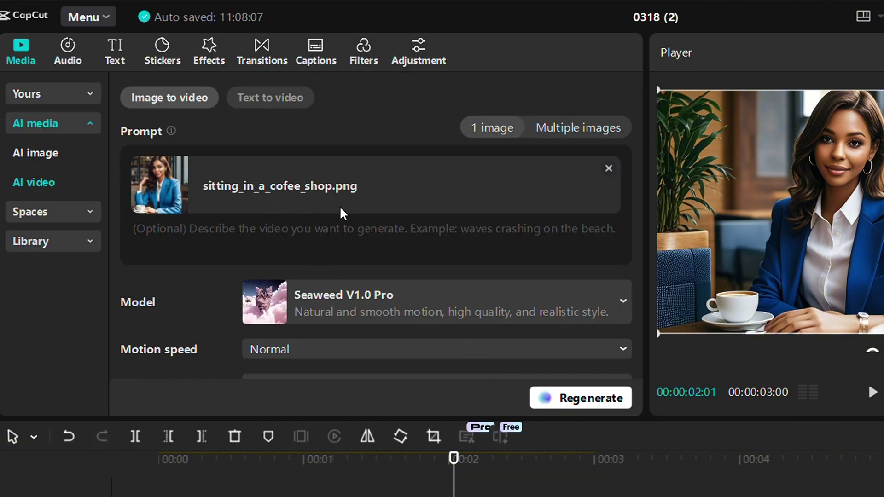
{"action": "scroll", "coordinate": [338, 207], "scroll_direction": "down", "scroll_amount": 3}
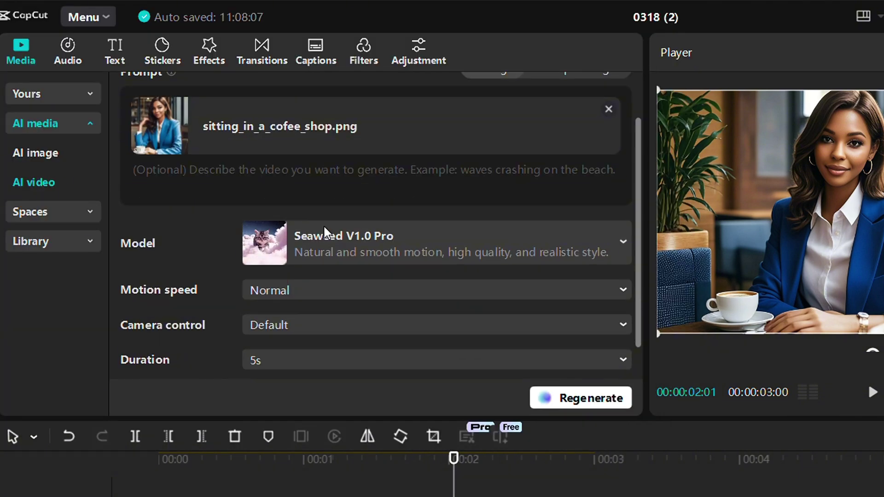
{"action": "scroll", "coordinate": [258, 152], "scroll_direction": "up", "scroll_amount": 2}
- Paste the raise-both-hands gesture prompt and keep Seaweed V1.0 Pro as the video model
{"action": "left_click", "coordinate": [256, 192]}
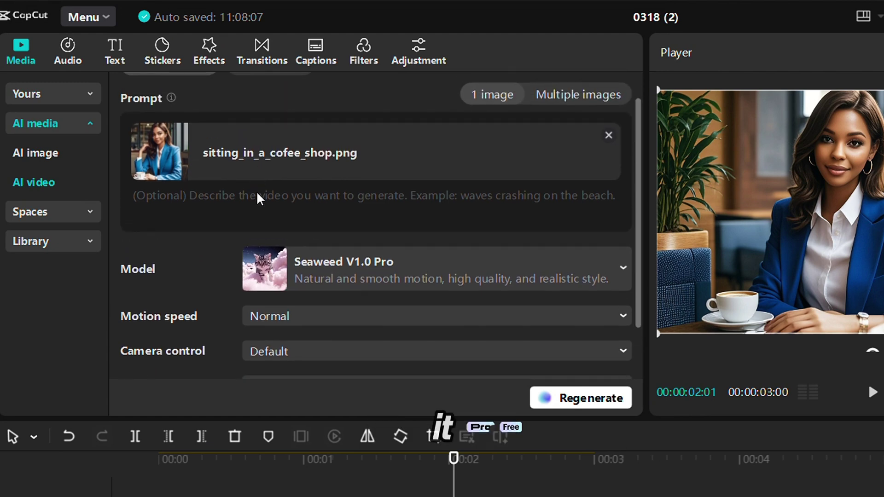
{"action": "key", "text": "ctrl+v"}
{"action": "scroll", "coordinate": [244, 194], "scroll_direction": "up", "scroll_amount": 1}
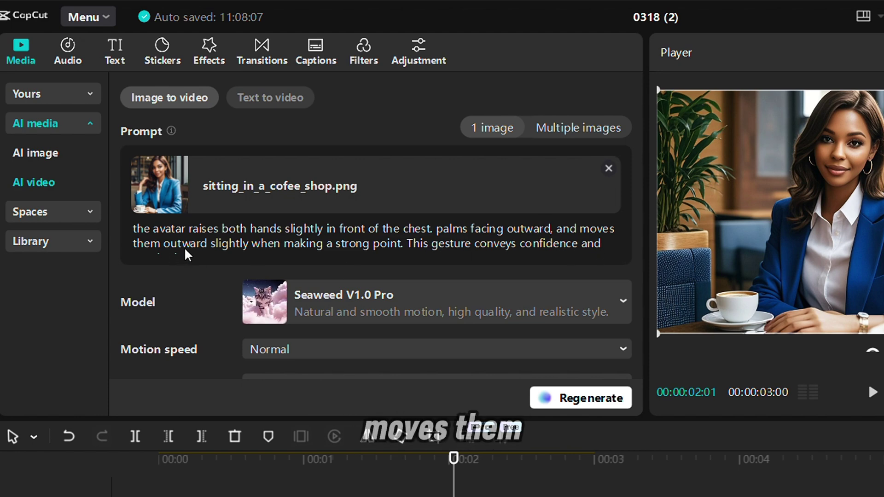
{"action": "scroll", "coordinate": [386, 233], "scroll_direction": "down", "scroll_amount": 3}
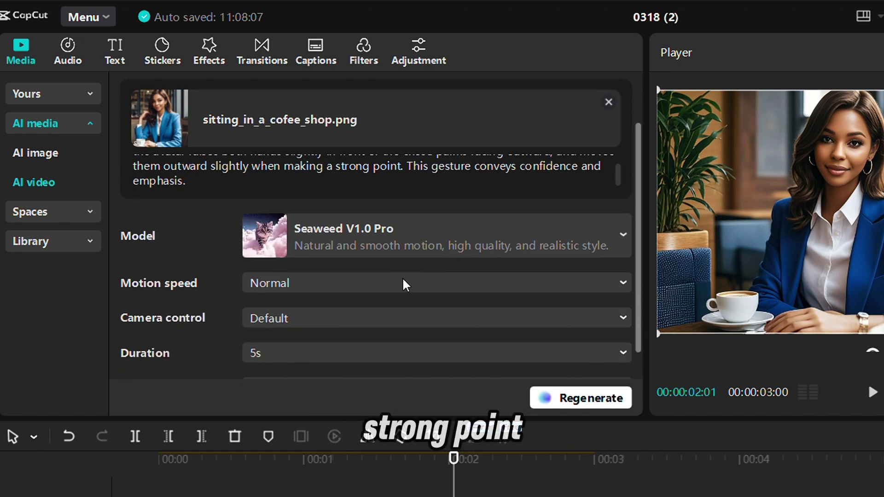
{"action": "left_click", "coordinate": [452, 242]}
{"action": "left_click", "coordinate": [376, 288]}
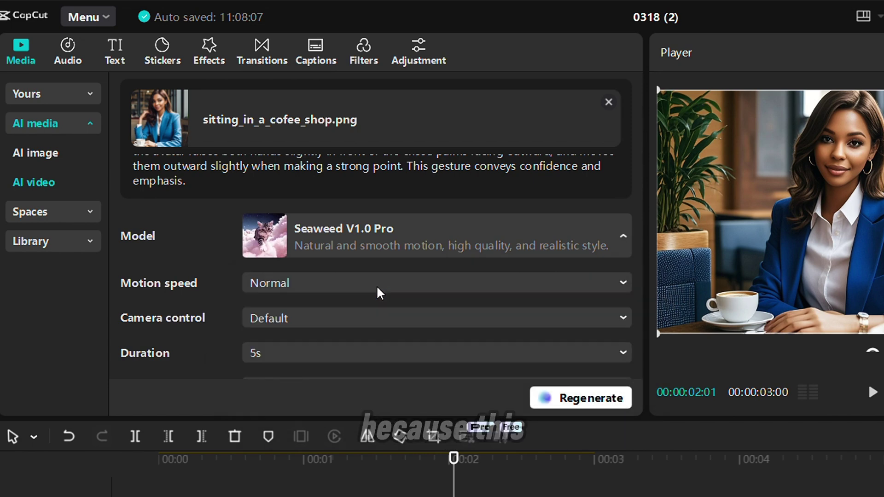
- Generate the hand-gesture video from the café image
{"action": "left_click", "coordinate": [591, 400]}
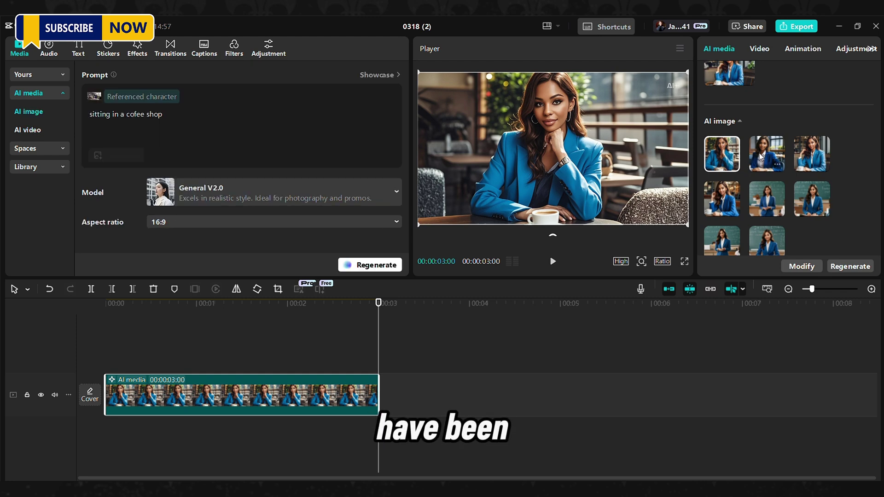
- Preview the café images and send the chin-on-hand one to Image to video
{"action": "left_click", "coordinate": [760, 155]}
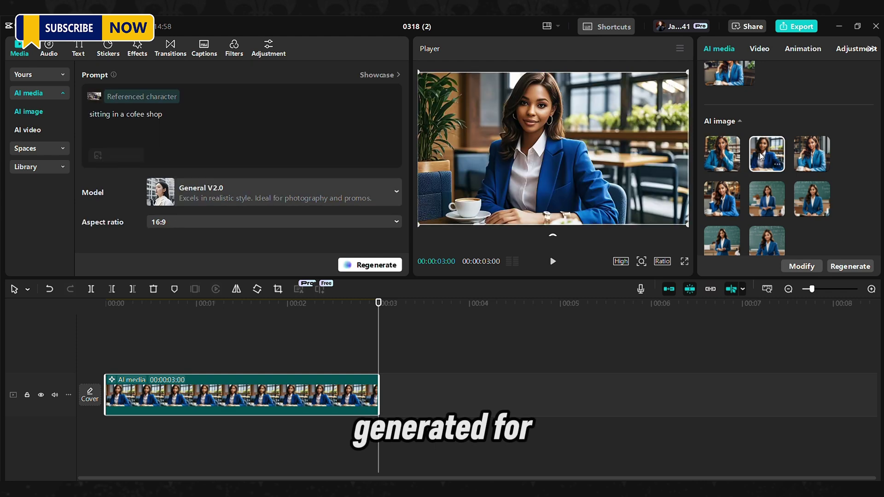
{"action": "left_click", "coordinate": [805, 158]}
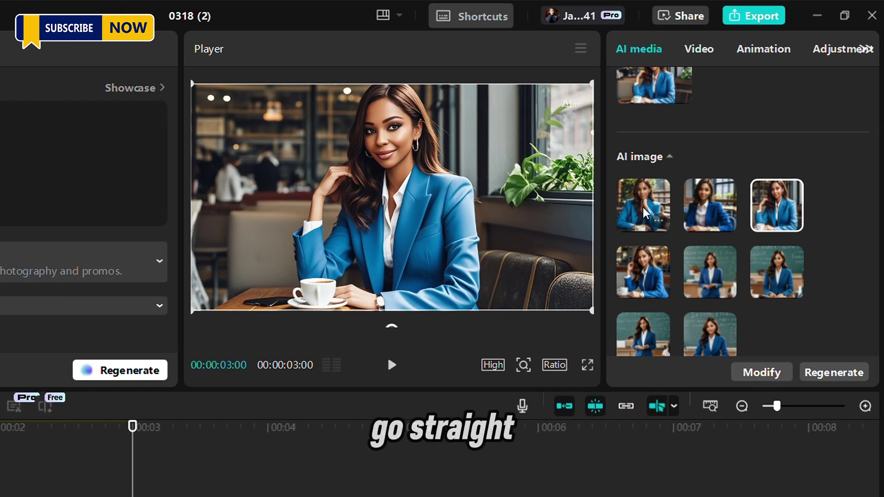
{"action": "left_click", "coordinate": [646, 213]}
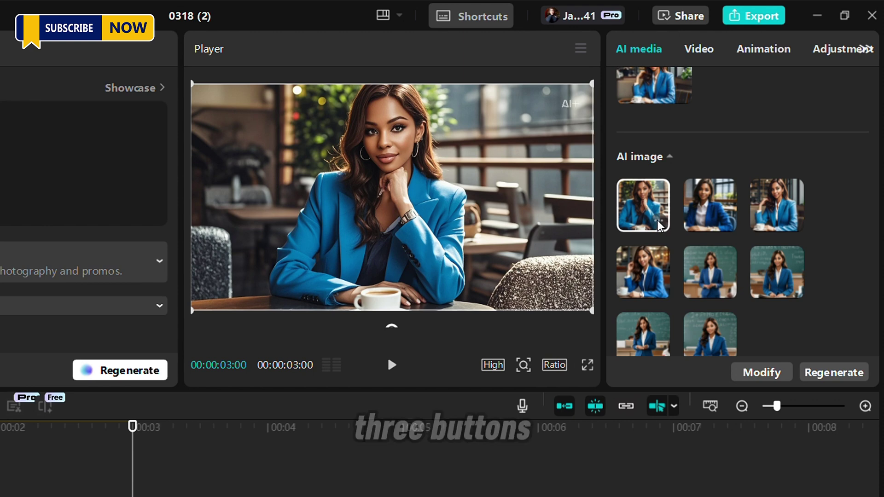
{"action": "right_click", "coordinate": [660, 225]}
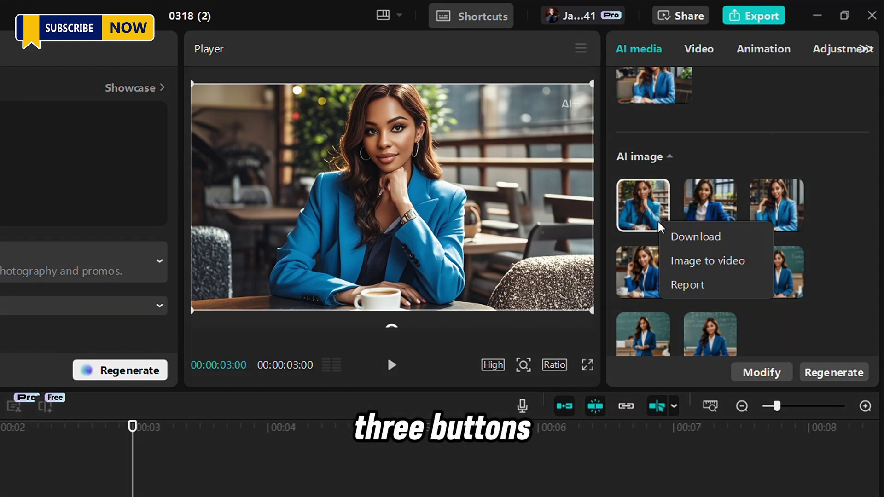
{"action": "left_click", "coordinate": [695, 261]}
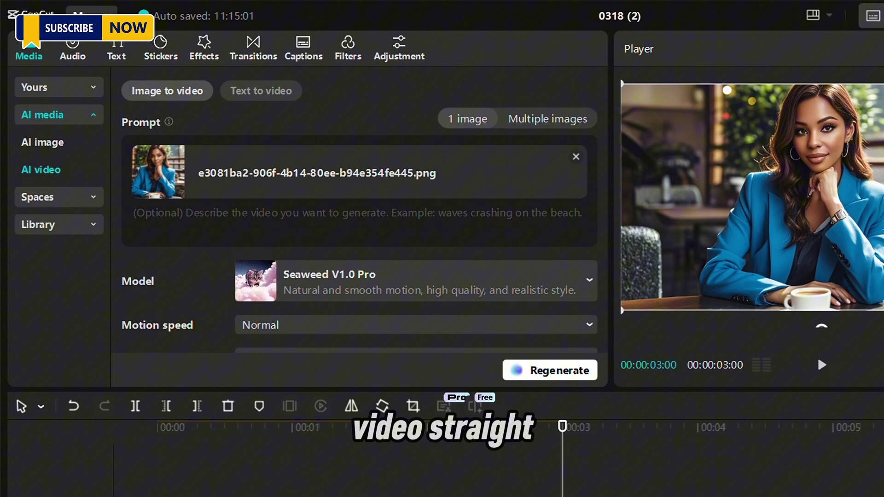
- Paste the hand-gesture prompt, scrub the clip, and bring up the video's download option
{"action": "right_click", "coordinate": [148, 215]}
{"action": "key", "text": "ctrl+v"}
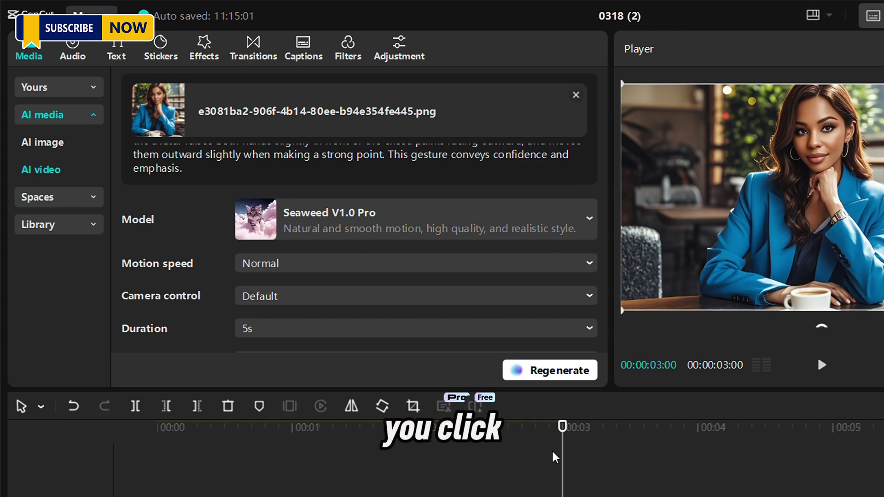
{"action": "left_click_drag", "start_coordinate": [558, 450], "coordinate": [348, 460]}
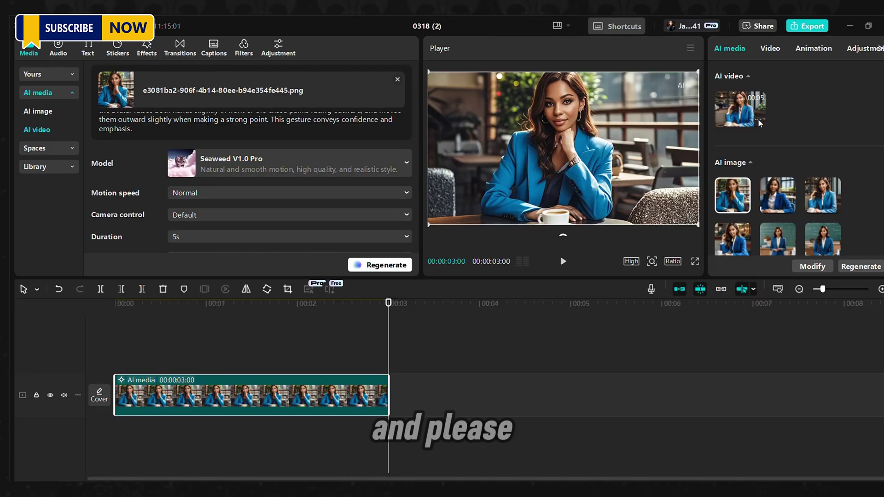
{"action": "left_click", "coordinate": [758, 121]}
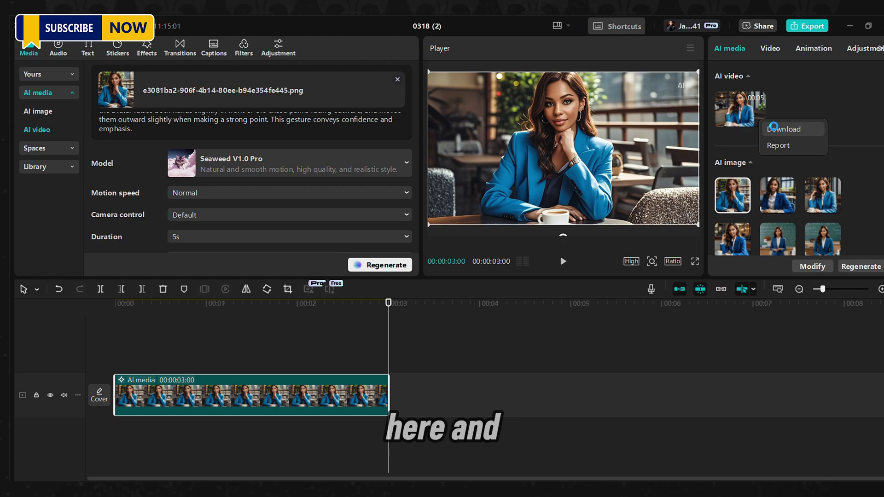